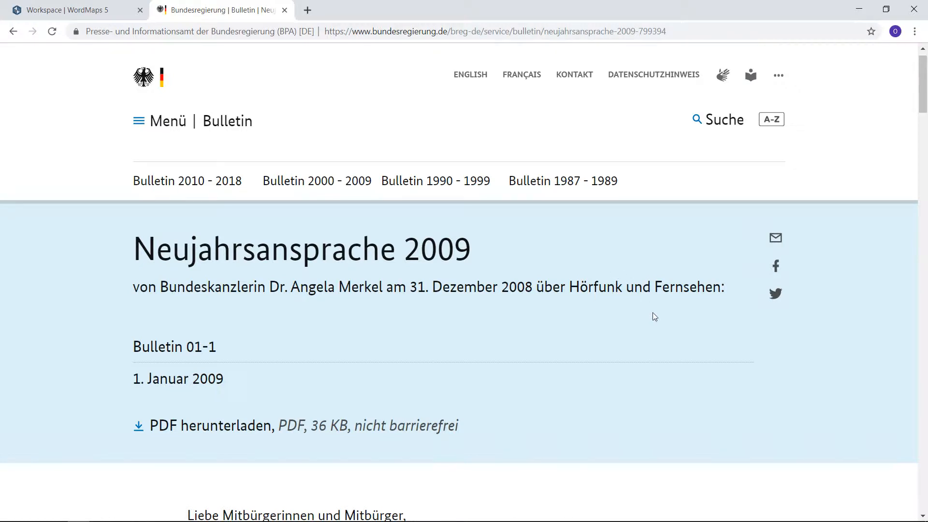
Search the text of the Neujahrsansprache 2009 page for "krise".
scroll(654, 315, "down", 5)
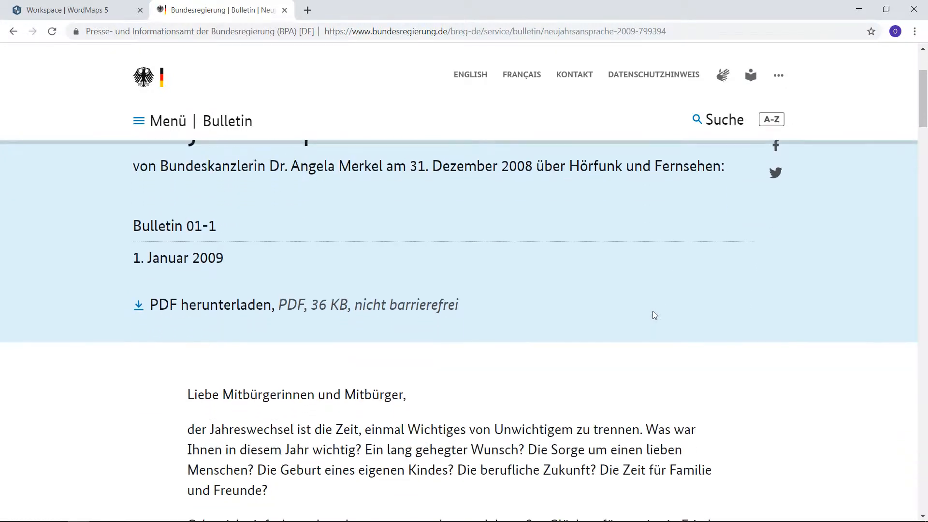
scroll(654, 308, "down", 3)
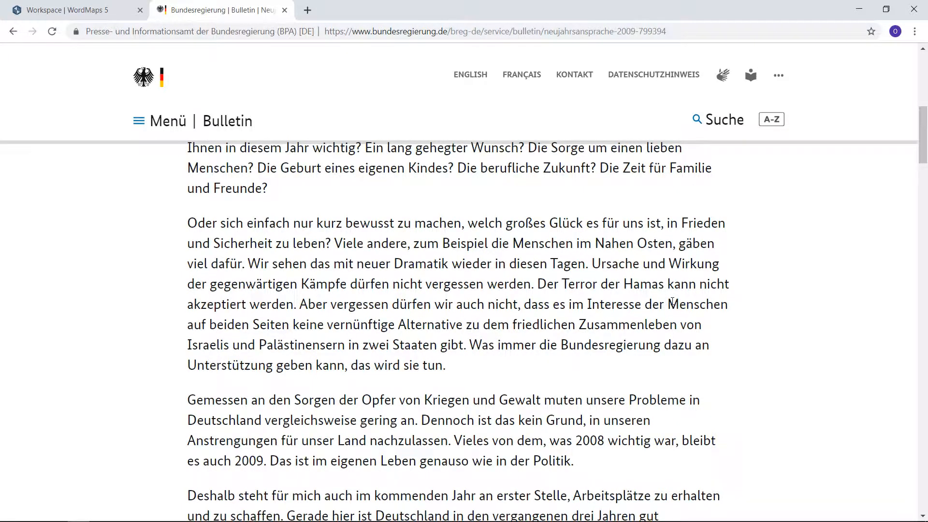
key("ctrl+f")
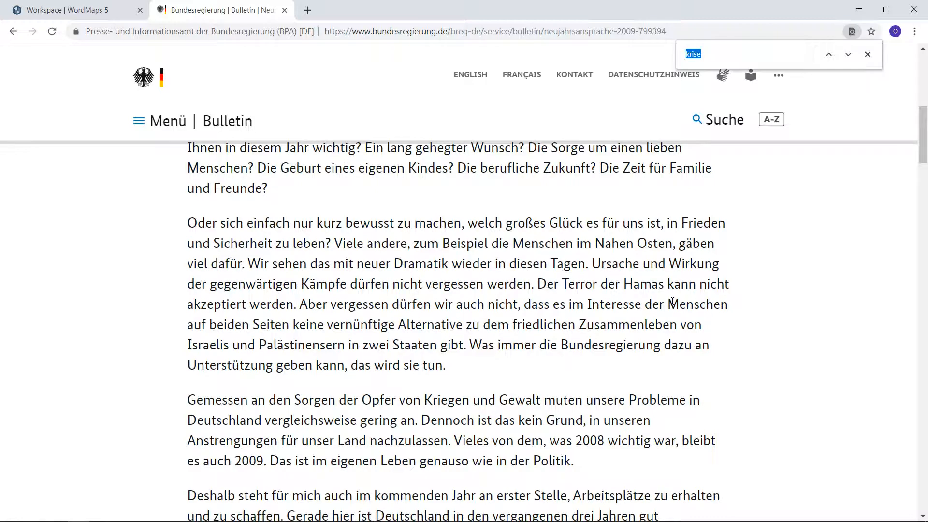
type("kri")
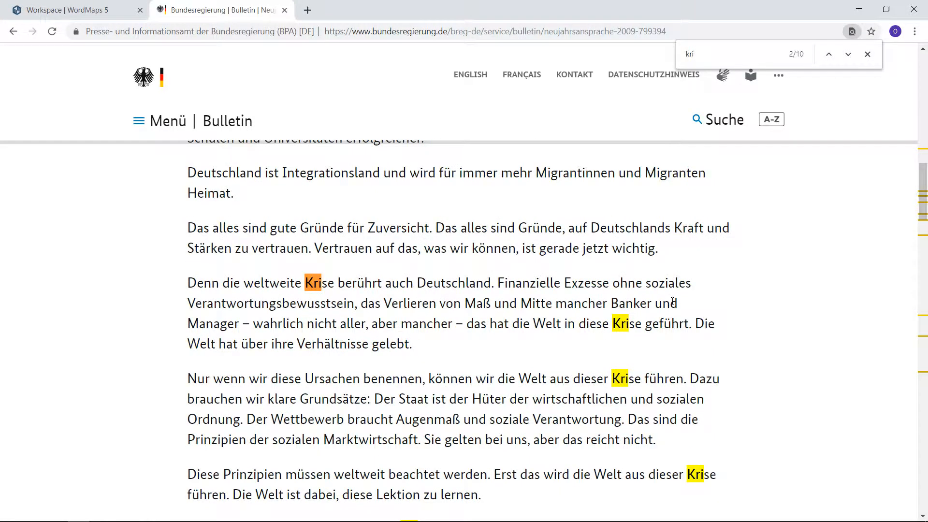
type("se")
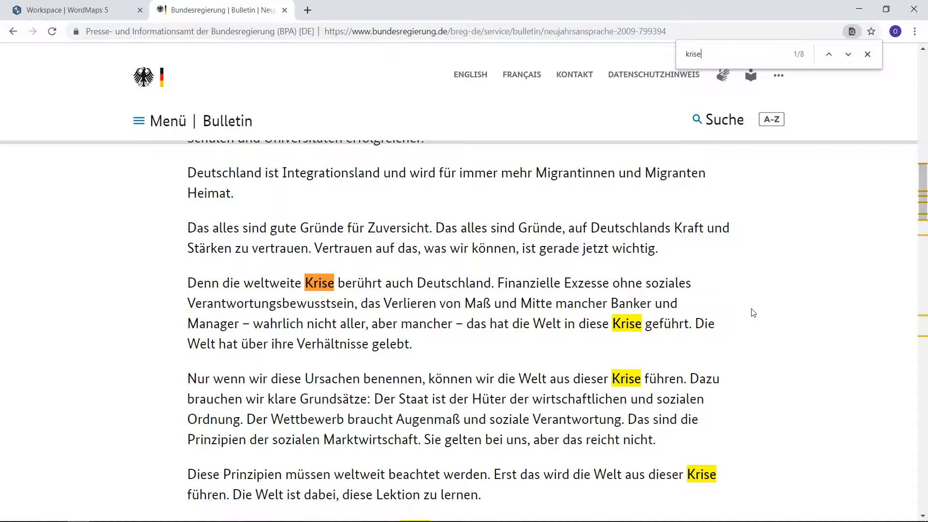
Go through the "krise" matches in the speech and highlight the word "Finanzkrise" in the "Meine Devise ist" paragraph.
scroll(753, 310, "down", 3)
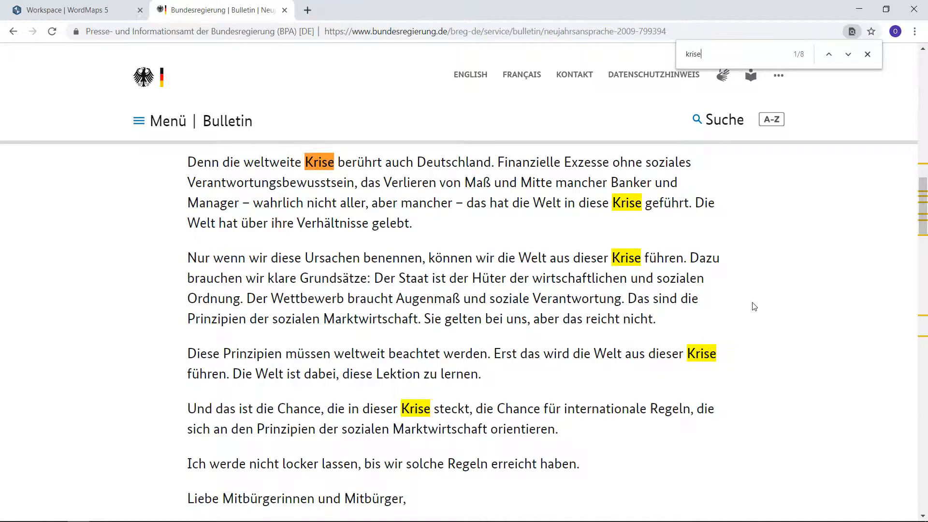
scroll(752, 309, "down", 5)
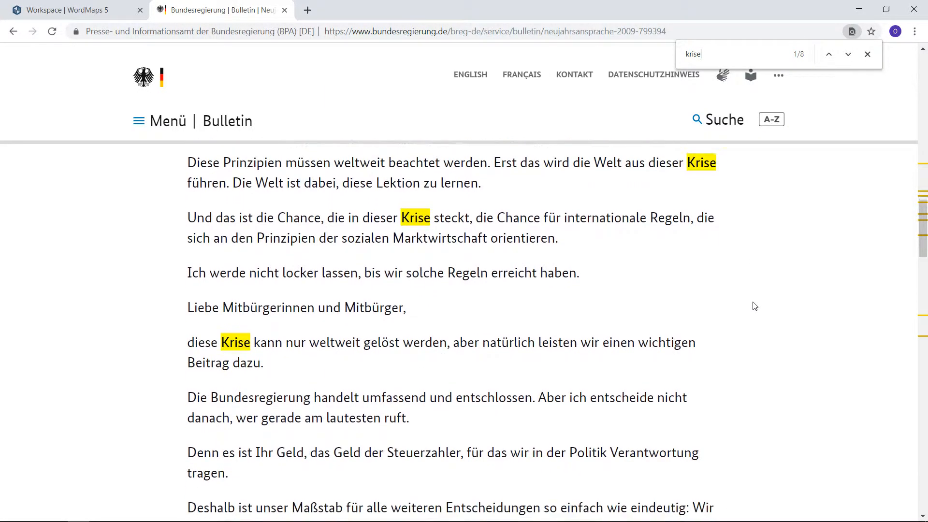
scroll(742, 317, "down", 8)
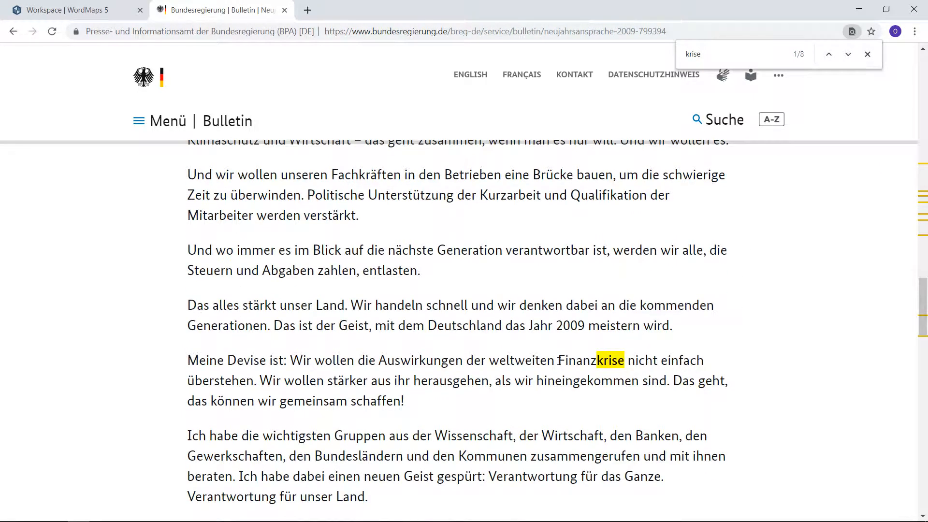
left_click_drag(559, 360, 624, 360)
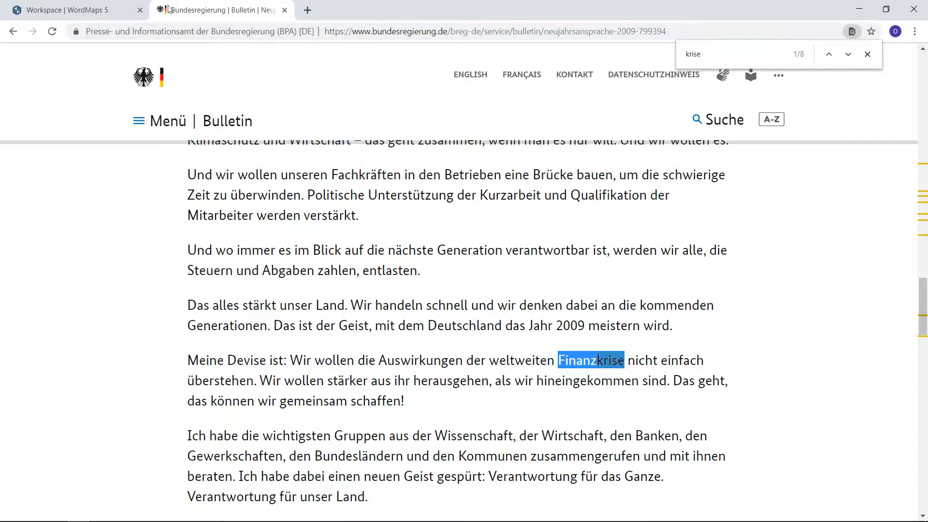
Switch to the WordMaps workspace and show the last texts in the folder "Speeches: Neujahrsansprache DE BKans".
left_click(91, 10)
scroll(502, 265, "down", 2)
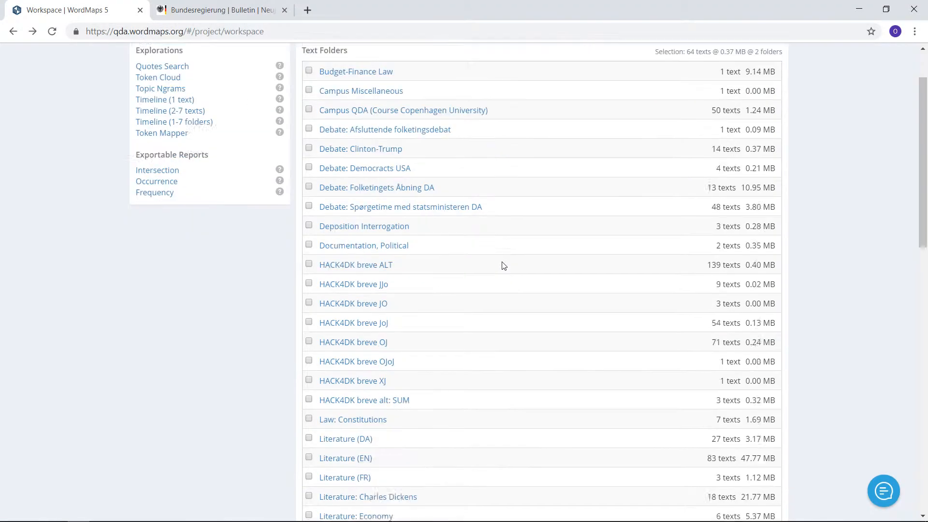
scroll(502, 265, "down", 8)
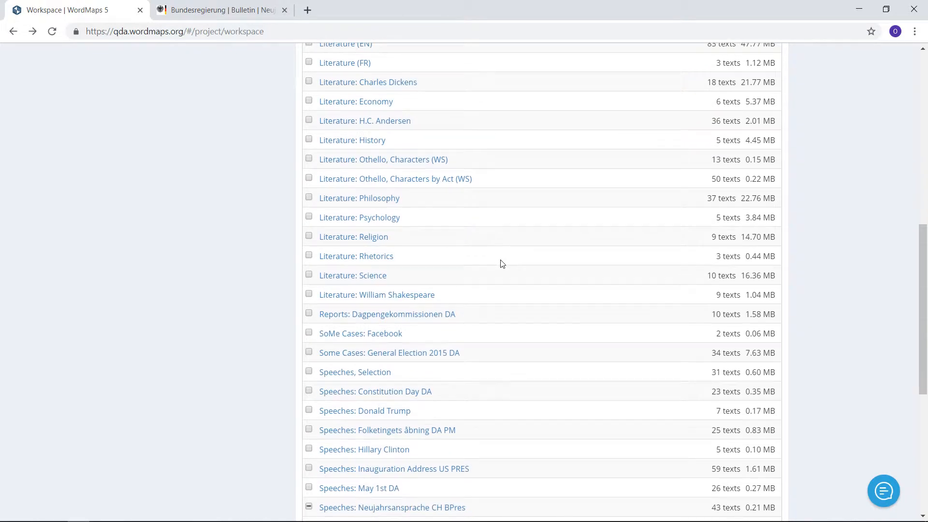
scroll(502, 264, "down", 4)
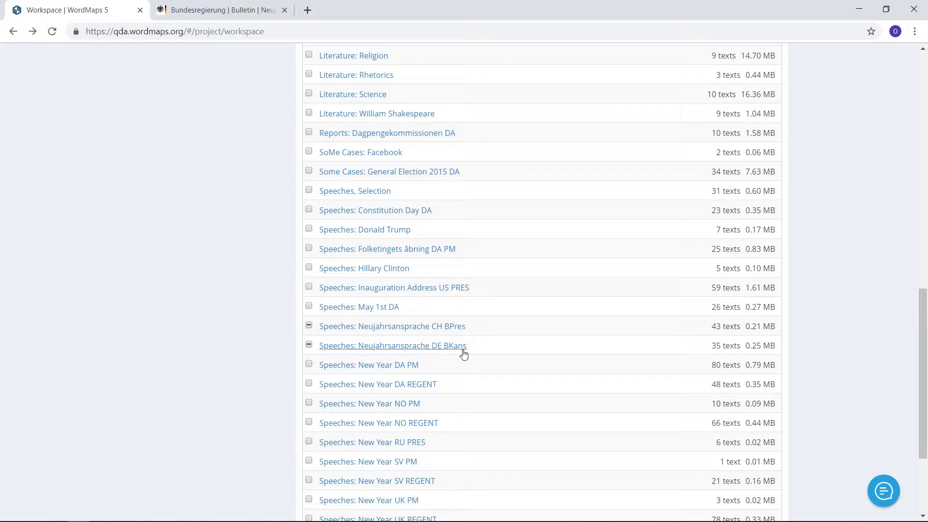
left_click(397, 346)
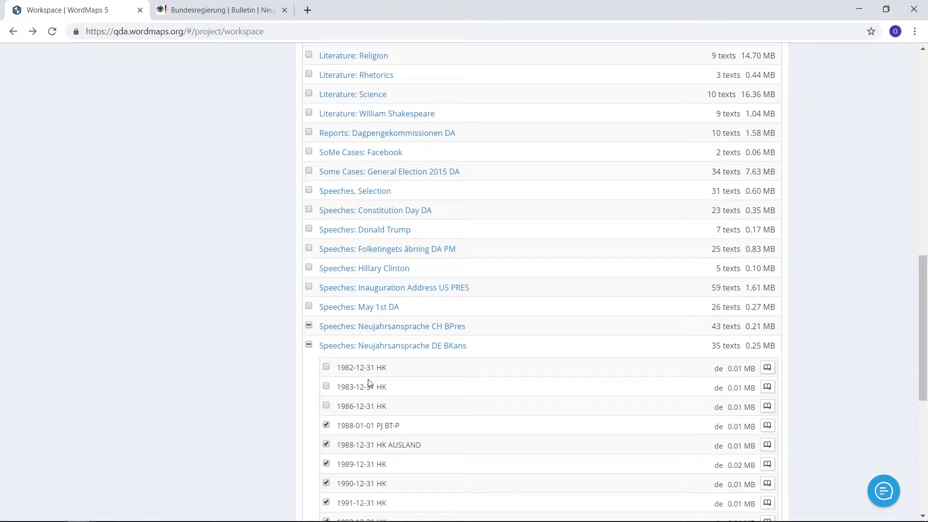
scroll(411, 375, "down", 8)
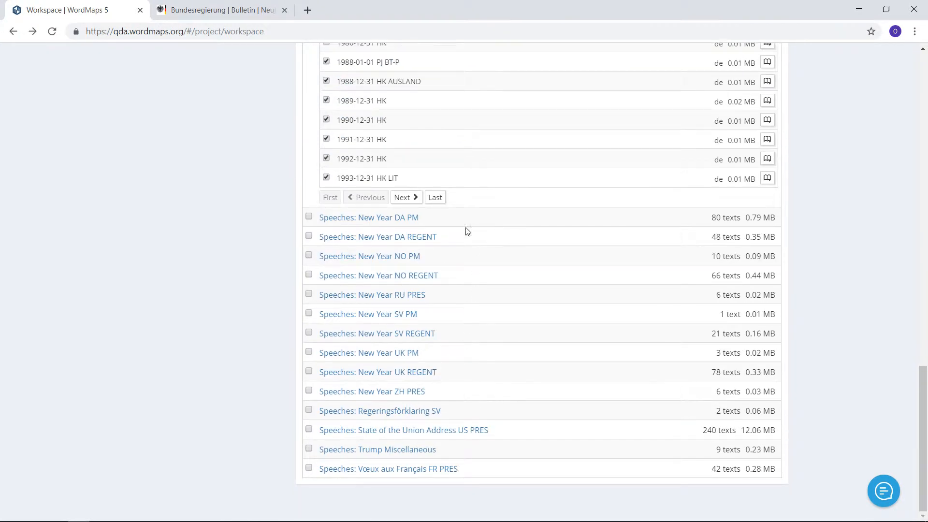
left_click(434, 197)
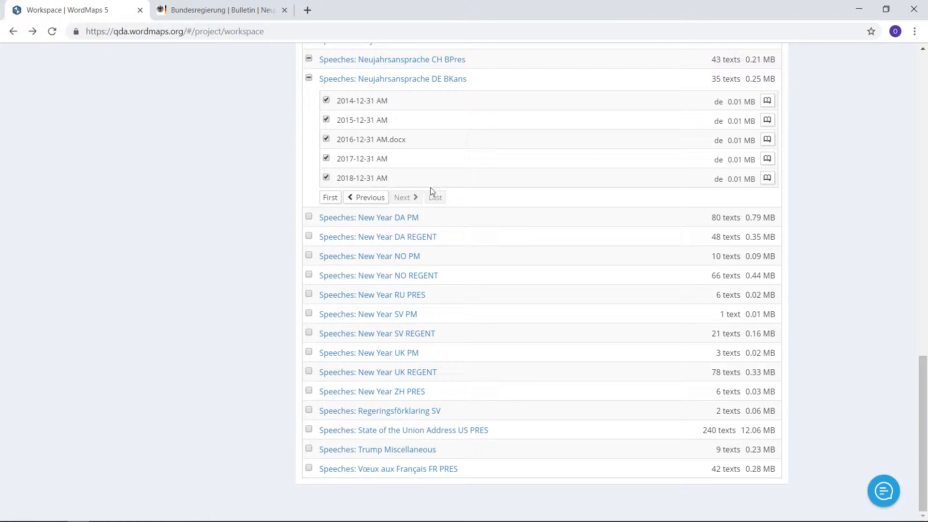
Show the last texts in the folder "Speeches: Neujahrsansprache CH BPres".
scroll(448, 188, "up", 1)
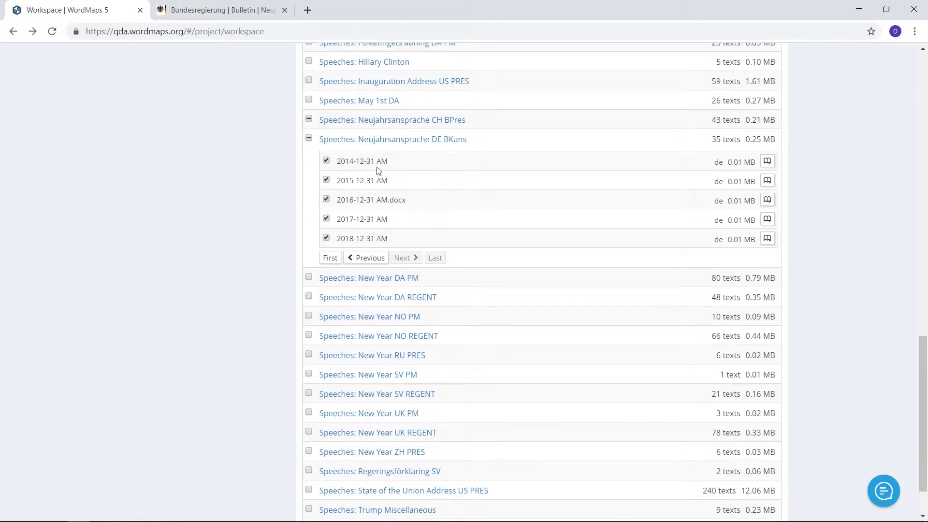
left_click(414, 121)
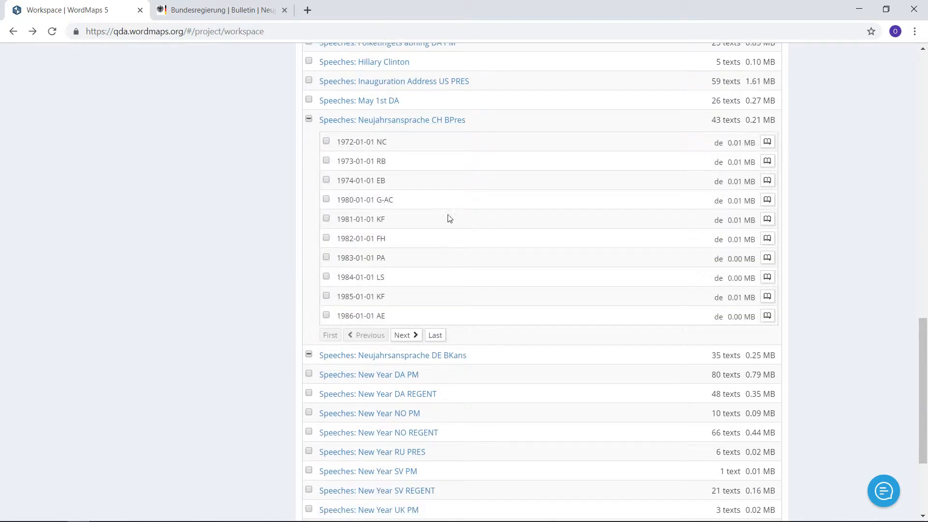
left_click(436, 336)
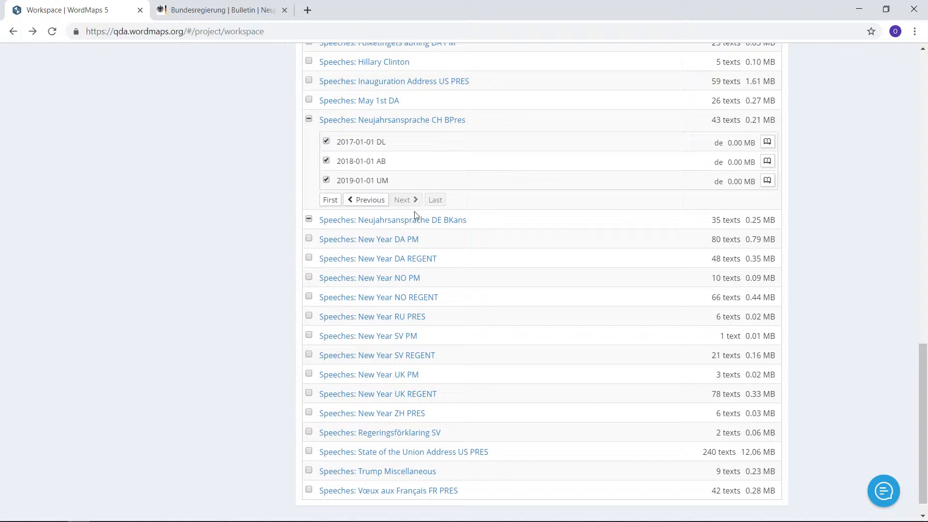
Open the Timeline (1-7 folders) exploration for the selected speech texts.
scroll(414, 213, "up", 2)
scroll(414, 213, "up", 4)
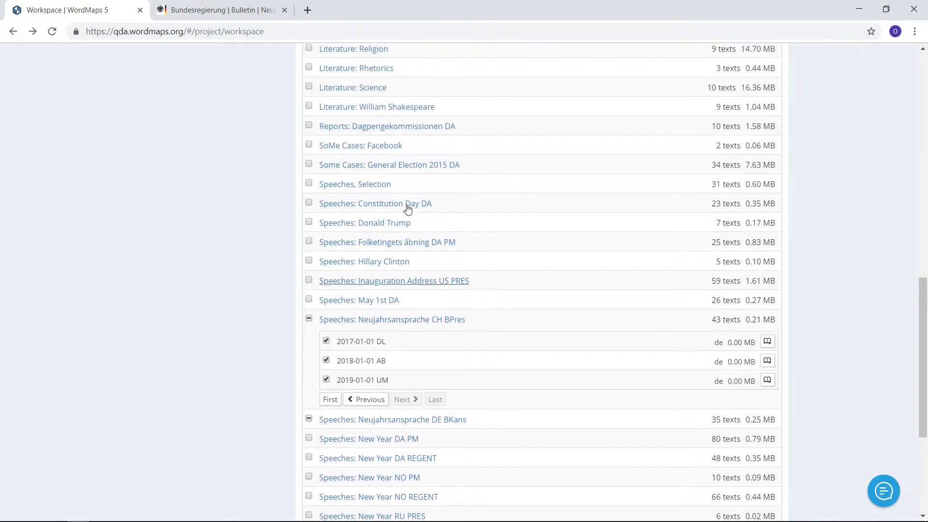
scroll(404, 204, "up", 11)
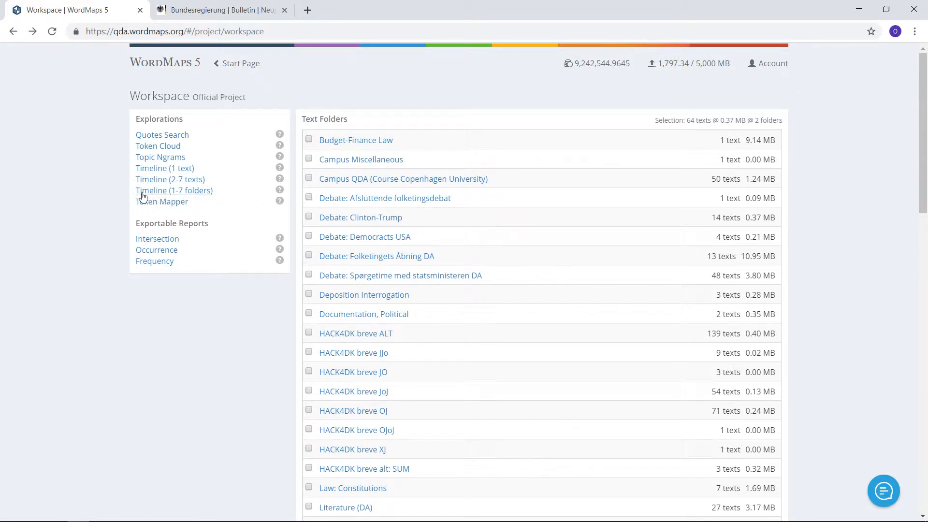
left_click(188, 192)
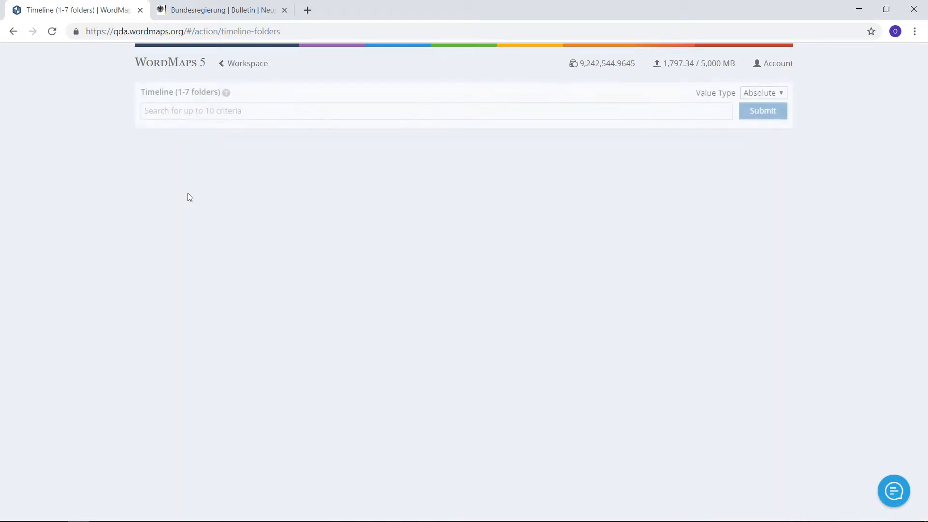
Look up the criteria suggestions for "krise" and for "crisis", closing the assistant each time without adding a criterion.
left_click(234, 111)
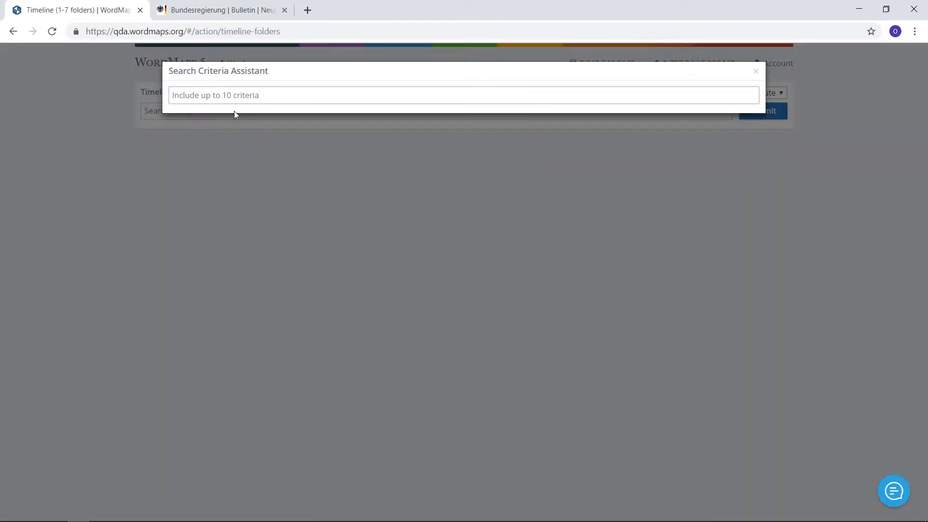
type("krise")
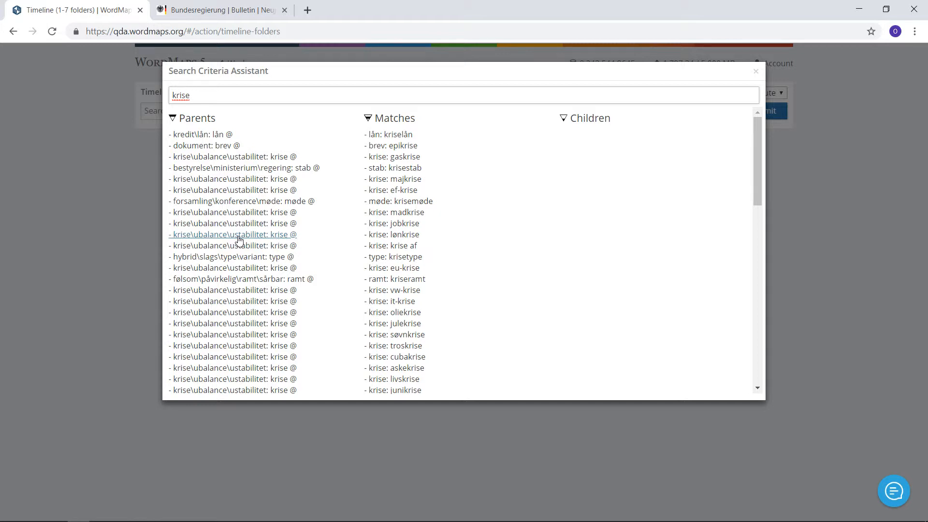
left_click(60, 207)
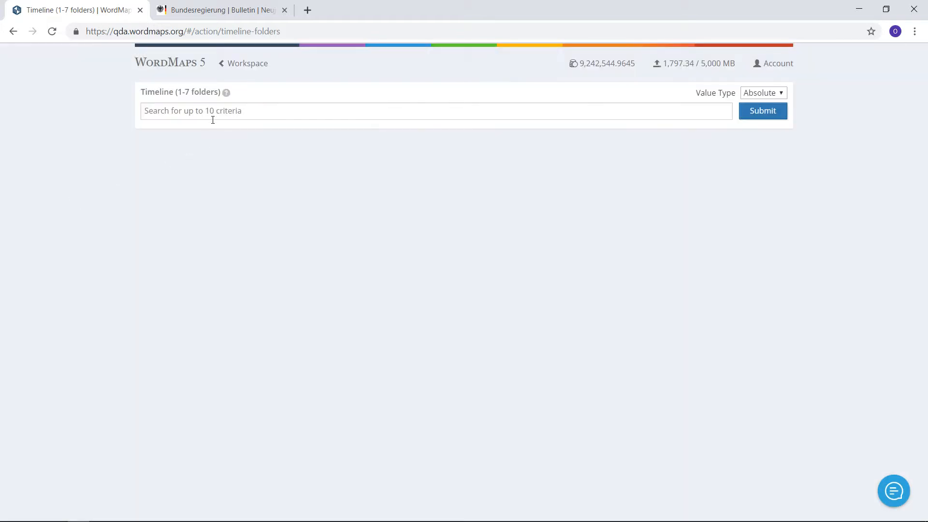
left_click(204, 112)
type("cris")
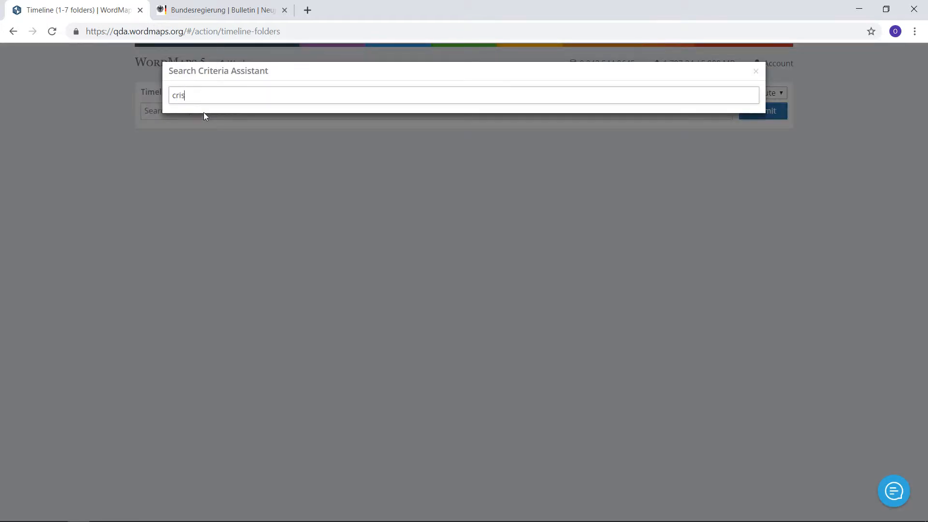
type("is")
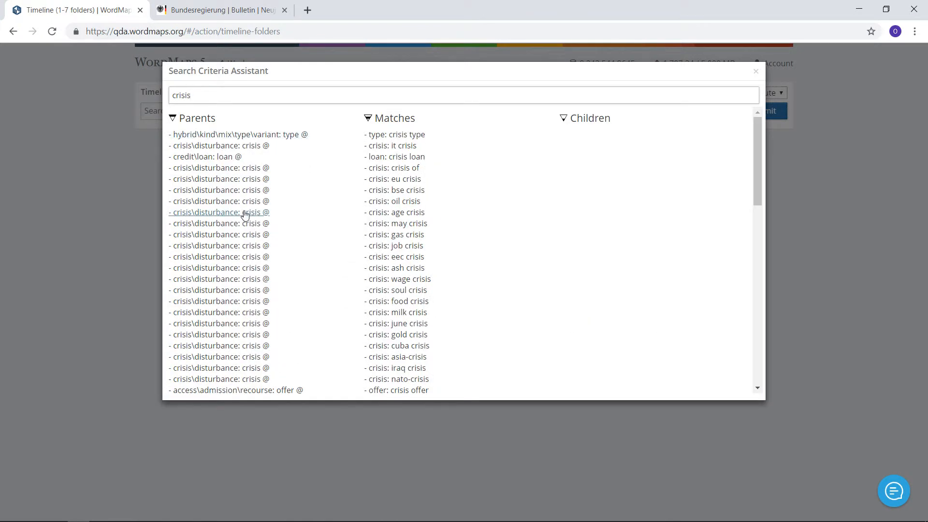
left_click(134, 212)
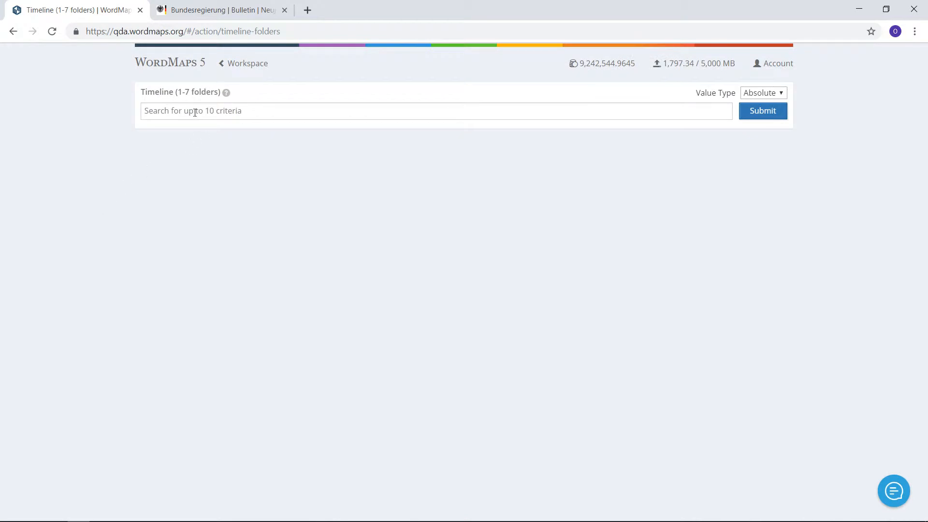
Add "krise" and "finanzkrise" as search criteria and generate the folders comparison timeline.
left_click(195, 111)
type("kr")
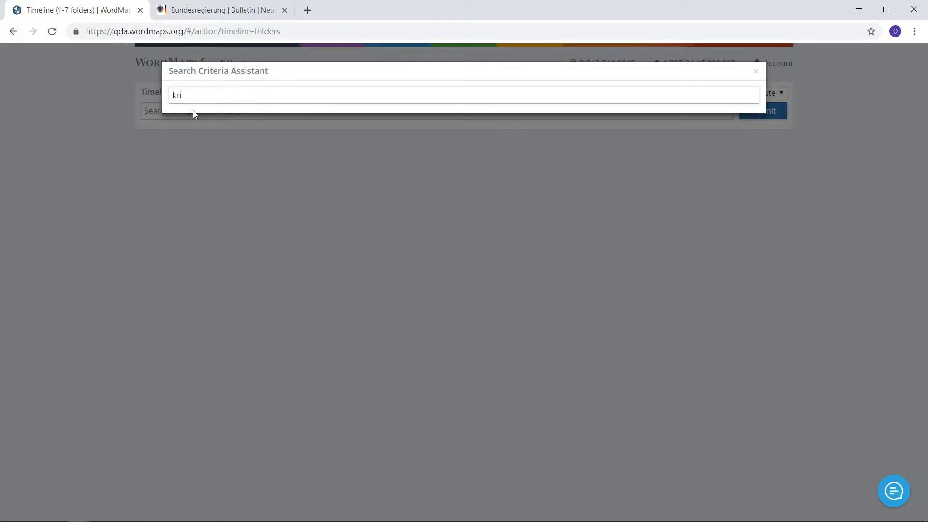
type("ise")
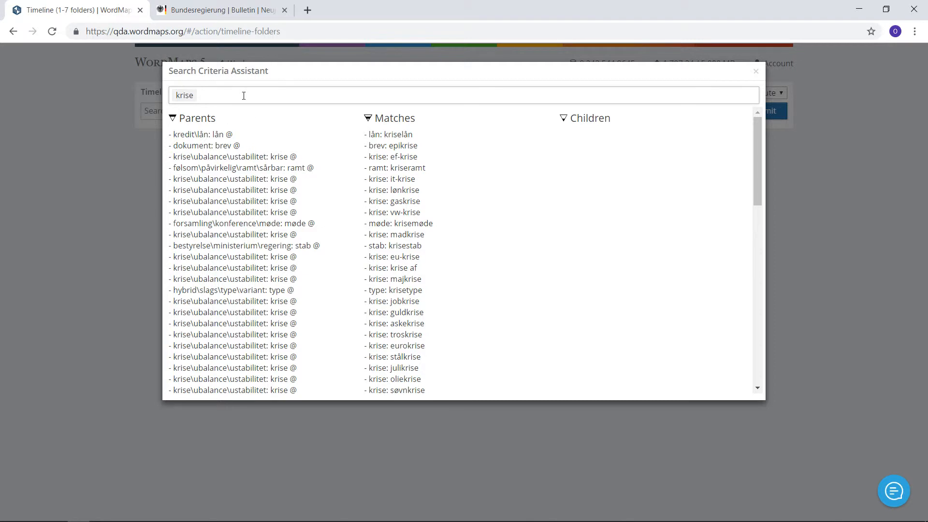
type(" fin")
type("anzkrise")
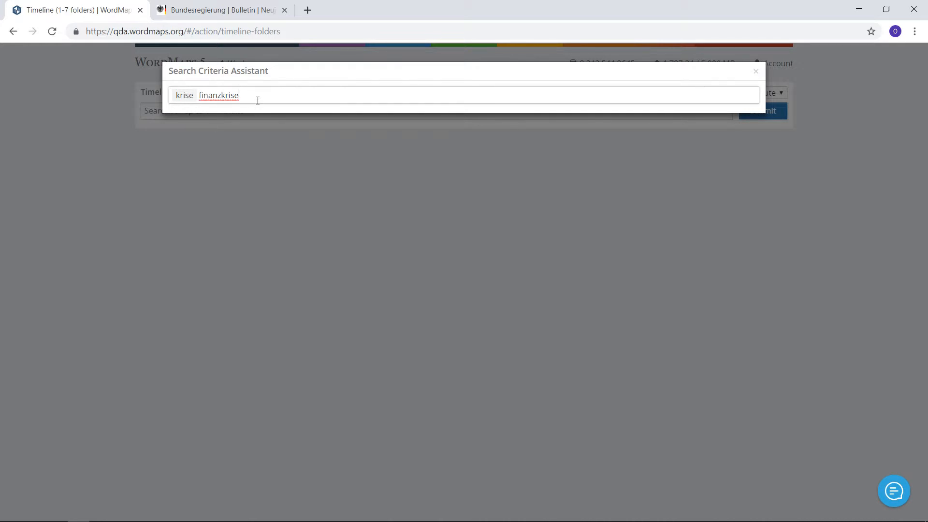
key("Return")
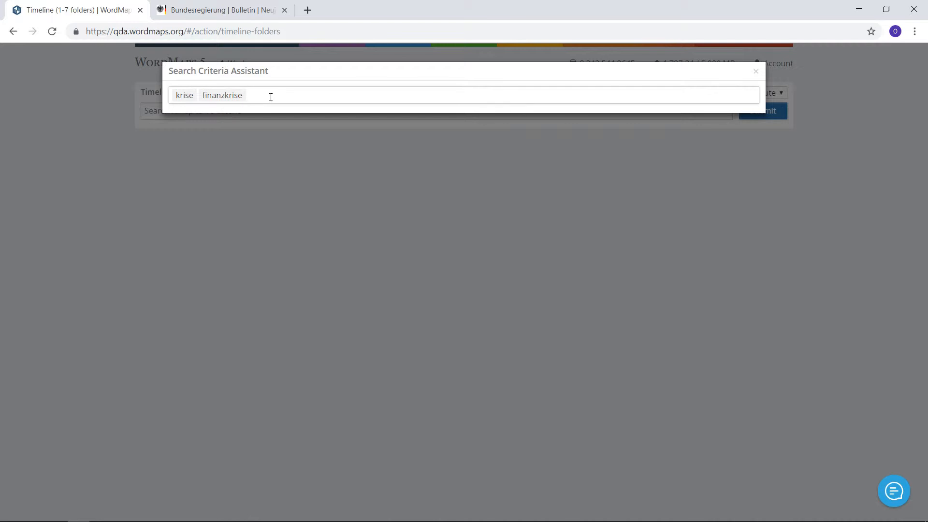
left_click(127, 182)
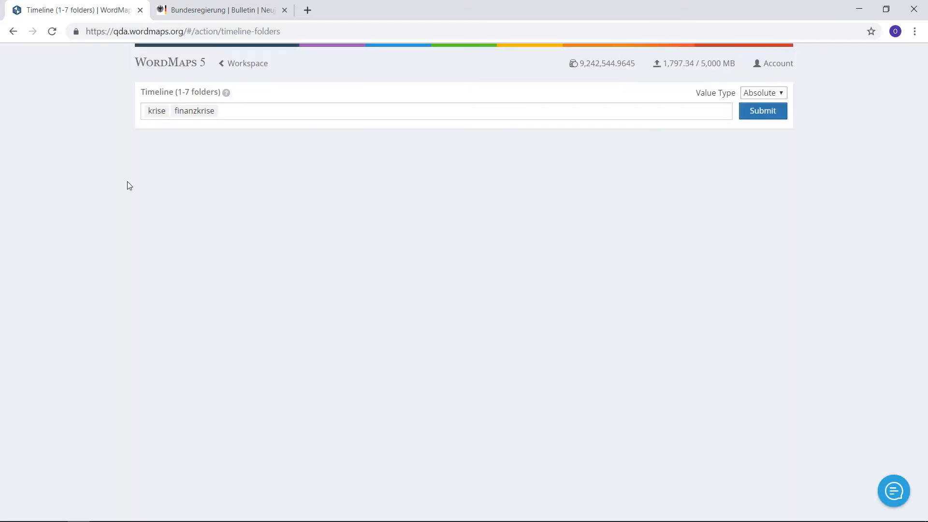
left_click(768, 117)
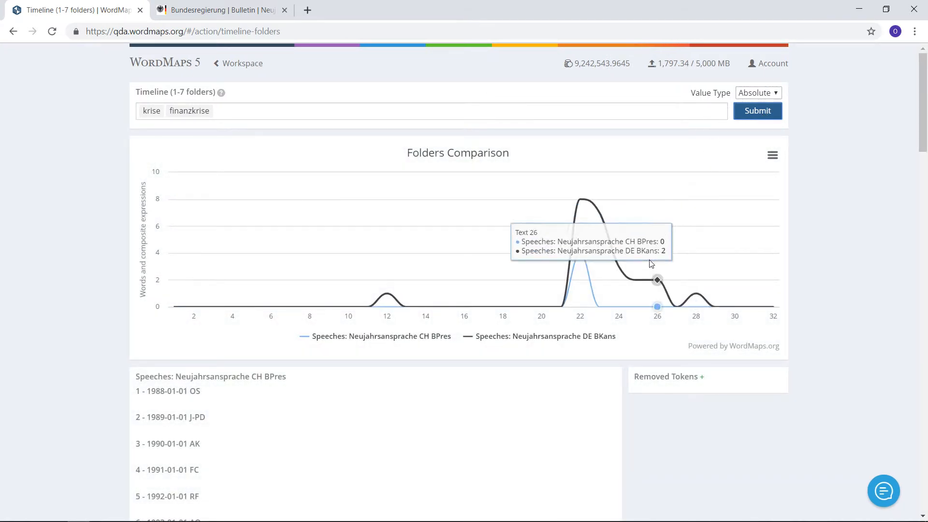
mouse_move(579, 292)
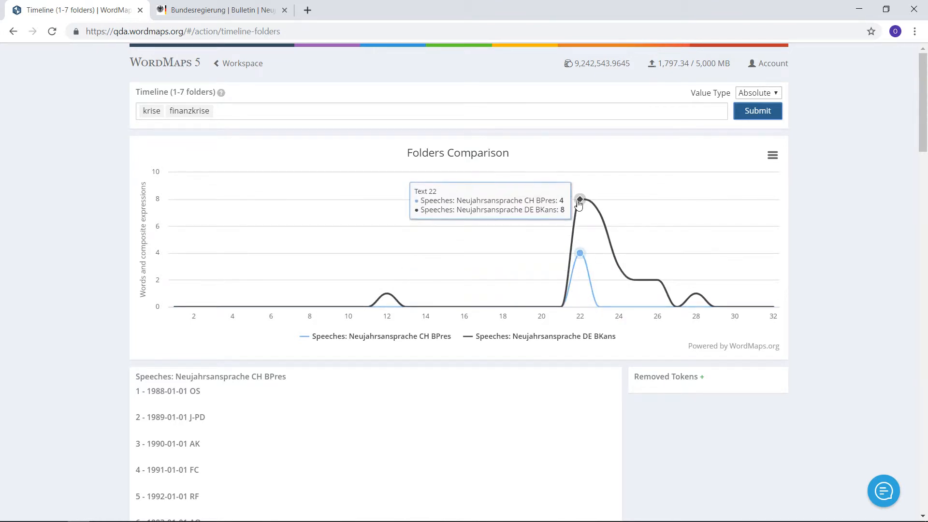